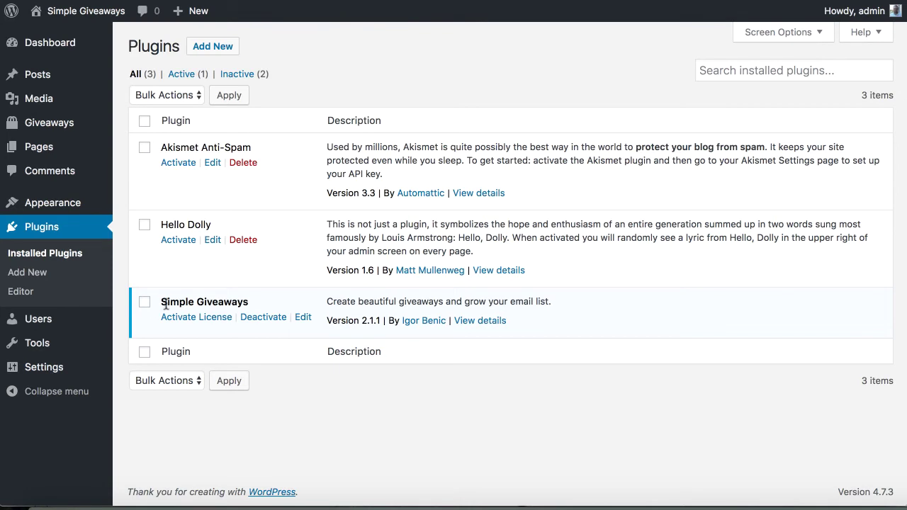
Search plugins for 'simple giveaways', confirm it is active, then go to All Giveaways.
click(216, 54)
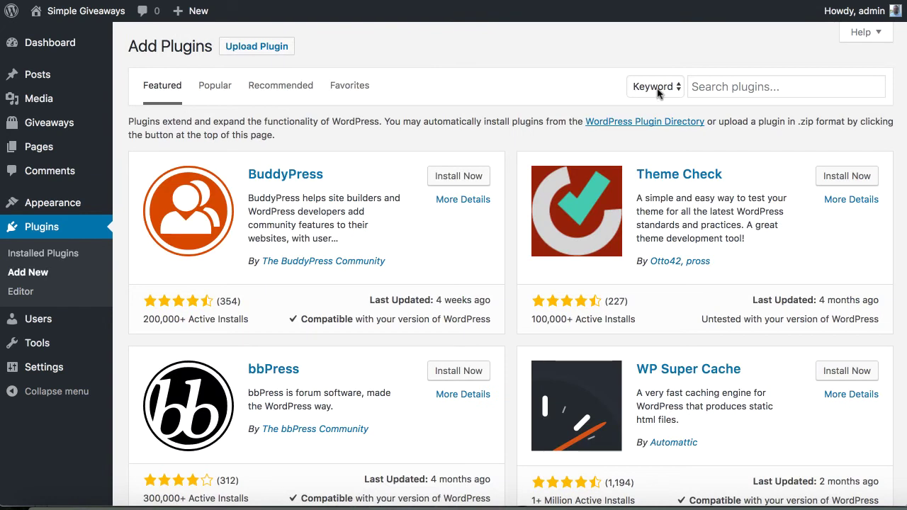
click(698, 88)
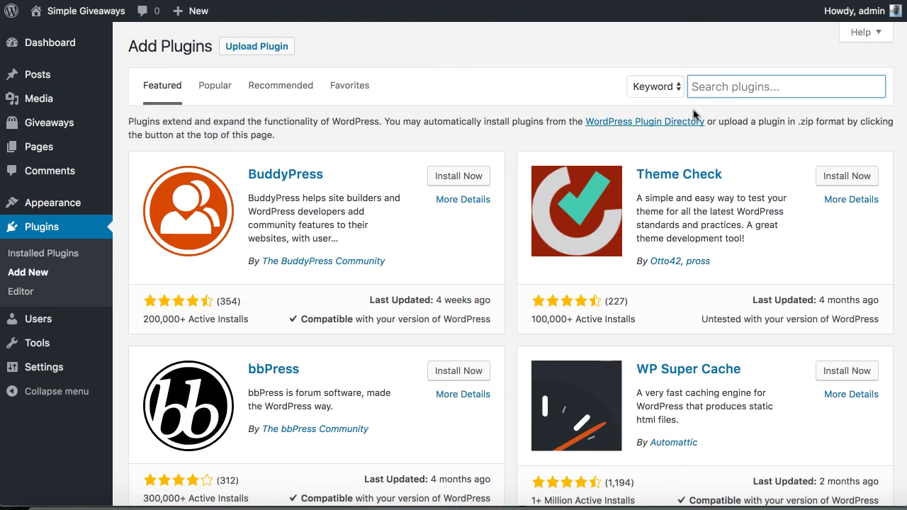
text(simple giveaways)
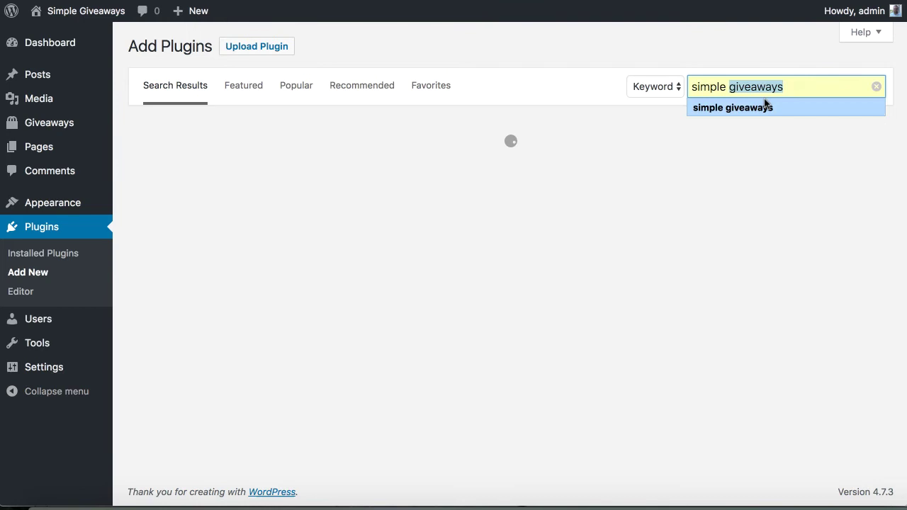
click(764, 106)
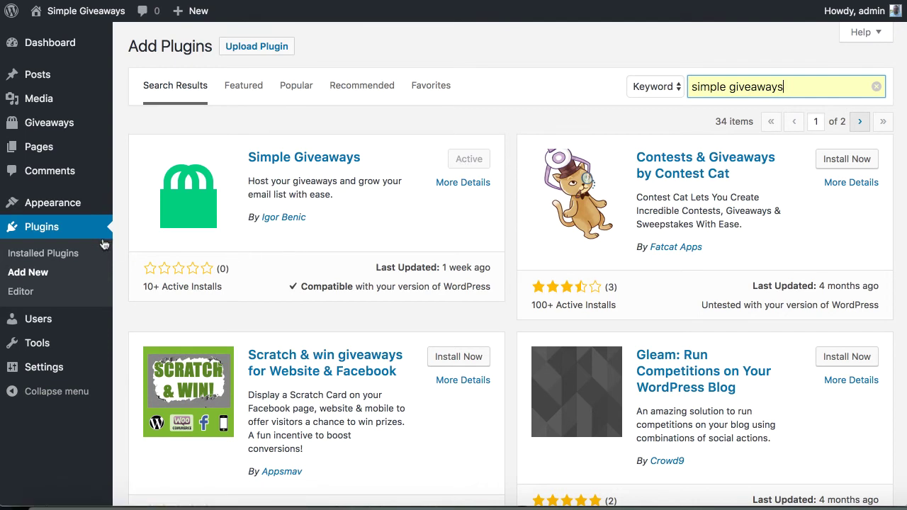
mouse_move(68, 131)
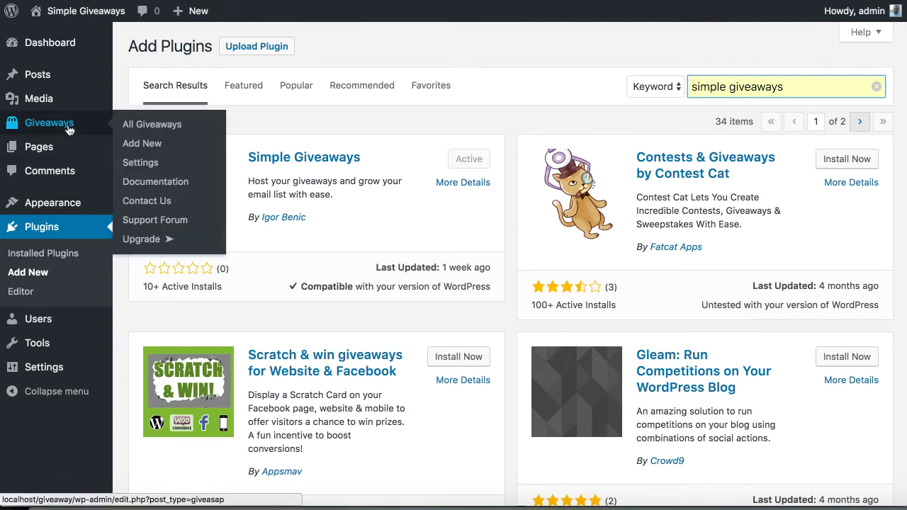
click(139, 128)
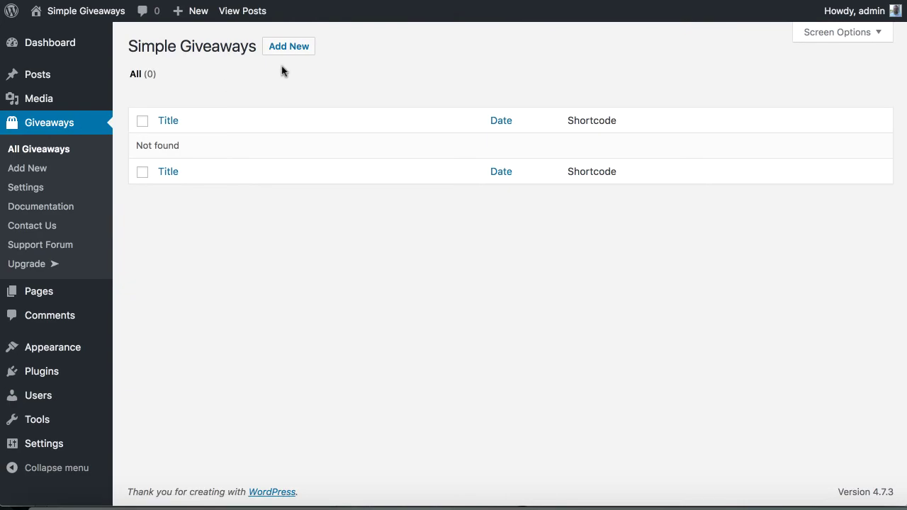
Add a new giveaway titled 'My Giveaway'.
click(289, 46)
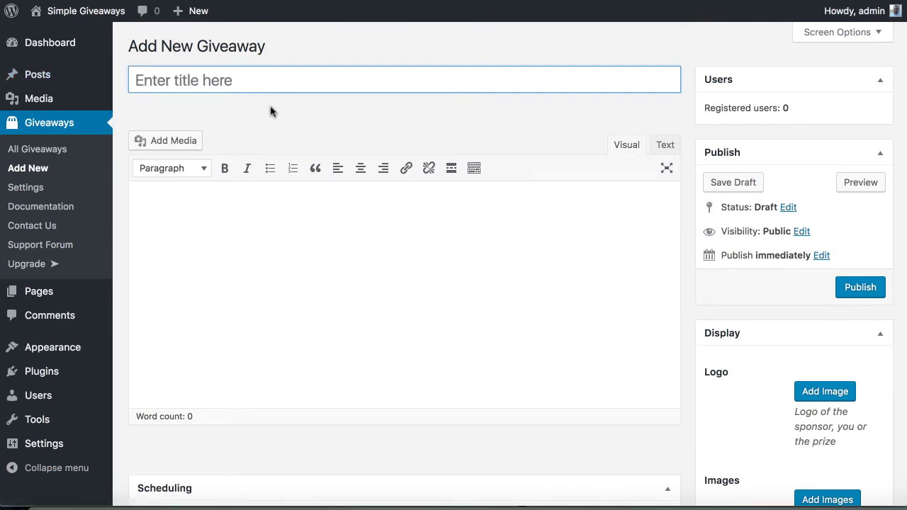
text(My G)
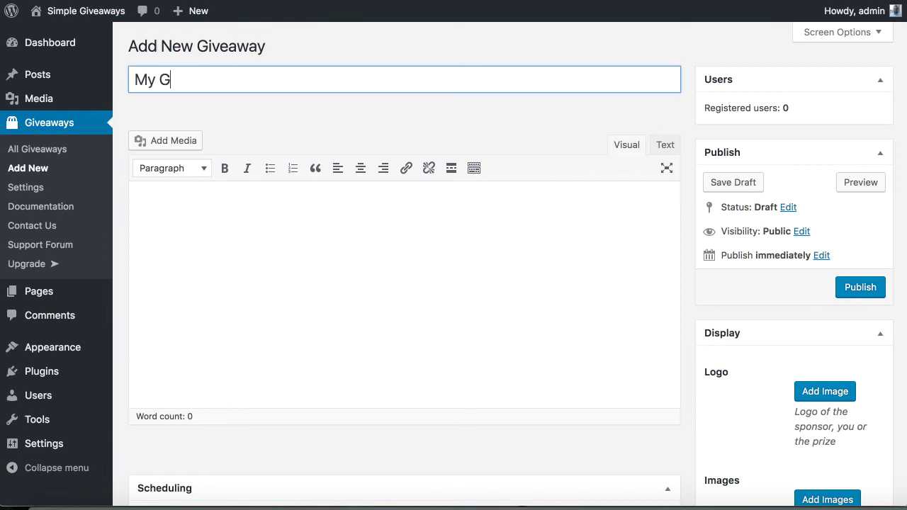
text(iveaway)
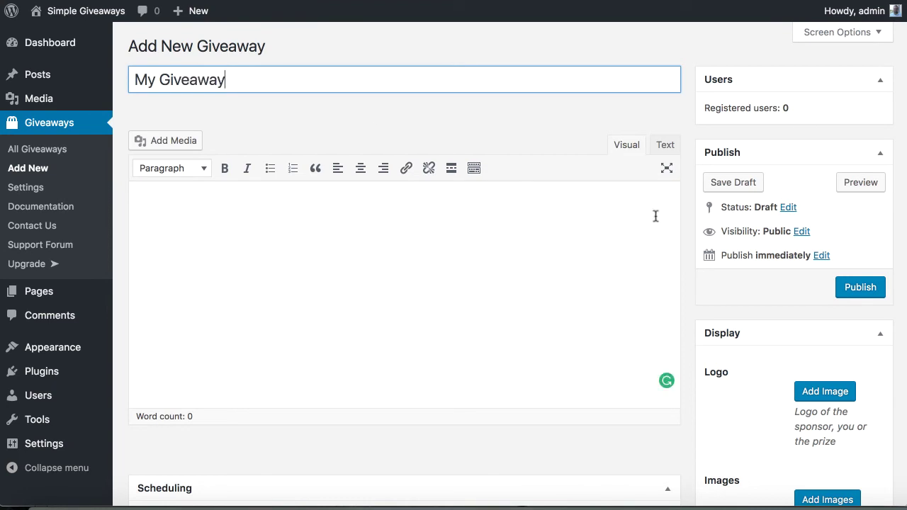
scroll(660, 298, down, 2)
scroll(529, 196, up, 3)
Write the description 'A description for the giveaways.' in the editor body.
click(529, 196)
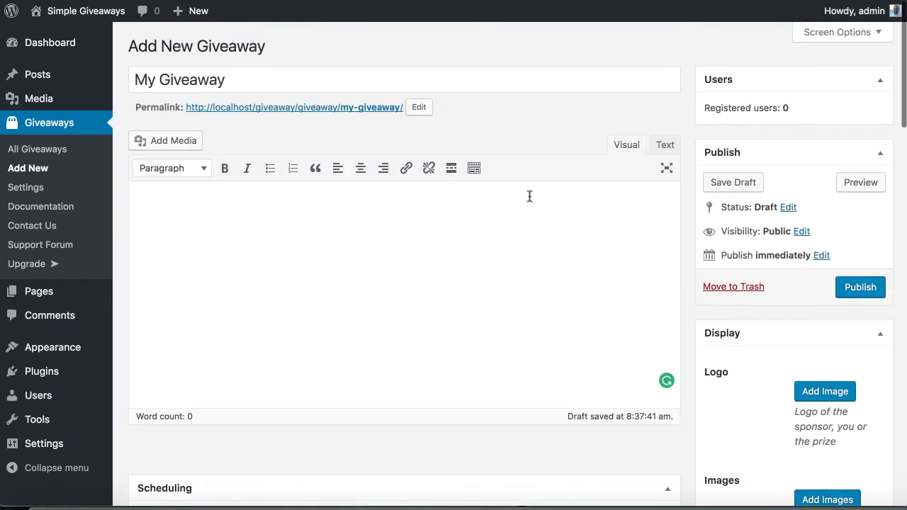
text(A )
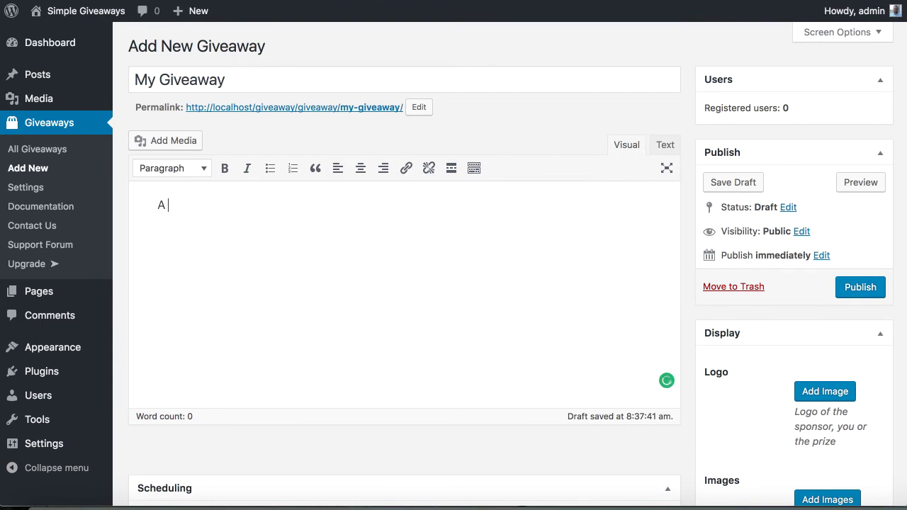
text(description  for the gi)
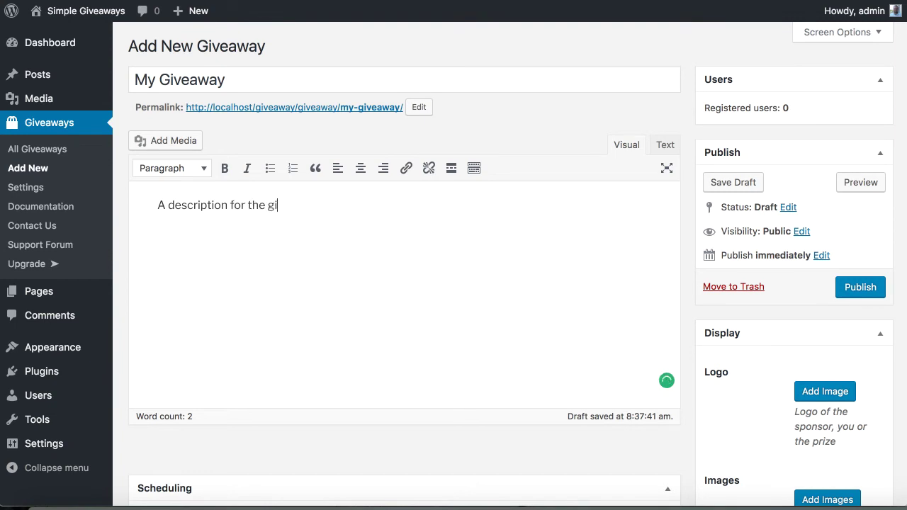
text(veaways.)
scroll(536, 385, down, 2)
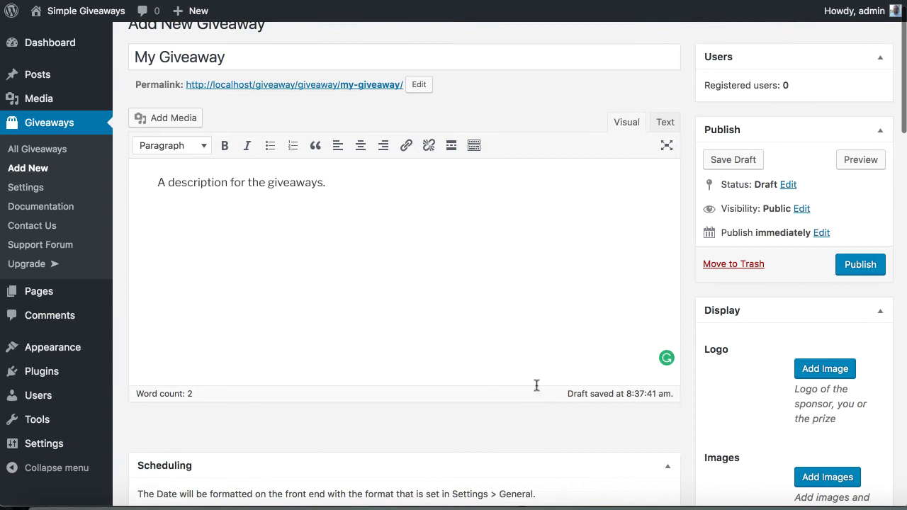
Review the start, end and winner-announcement dates, leaving the defaults and 00:00 start time.
scroll(404, 380, down, 5)
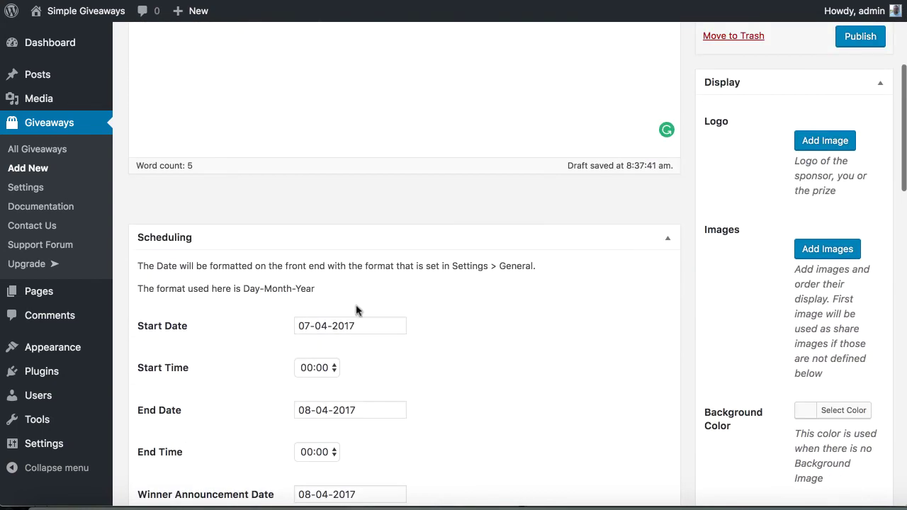
scroll(356, 307, down, 3)
click(351, 221)
click(313, 247)
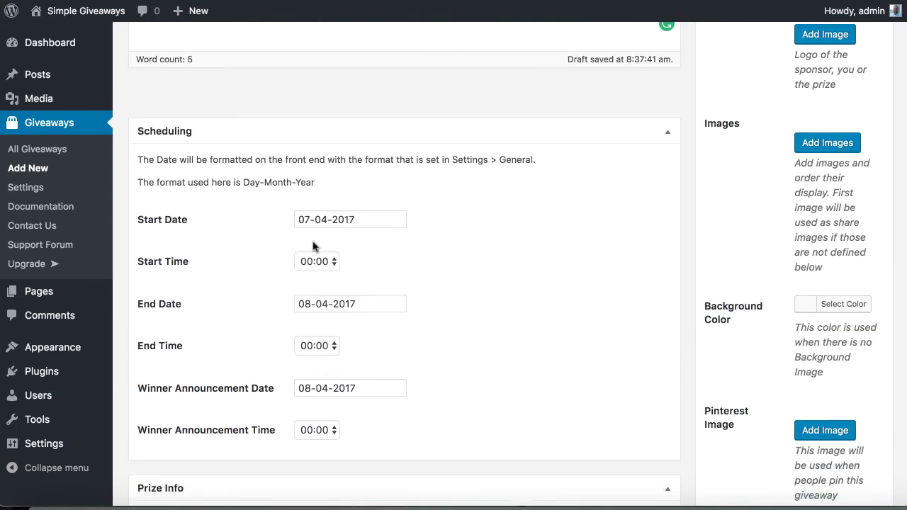
click(310, 262)
click(310, 261)
scroll(290, 254, down, 3)
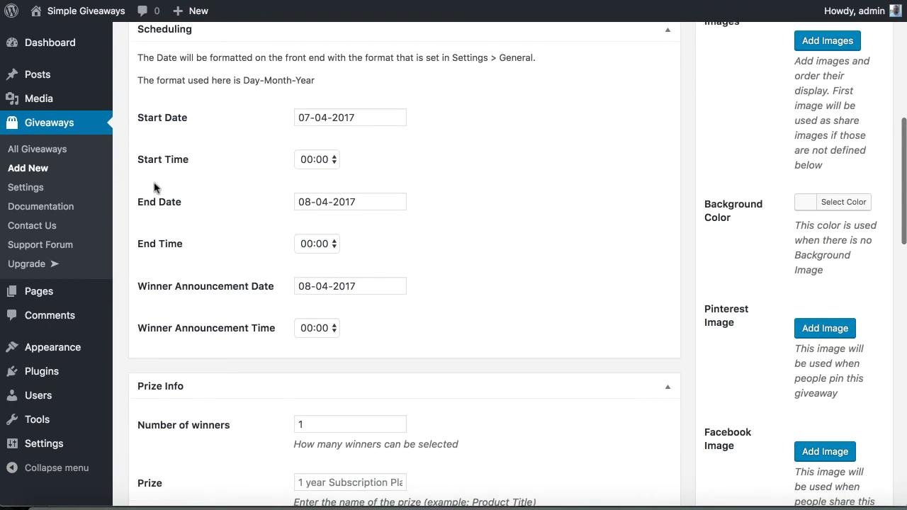
click(313, 286)
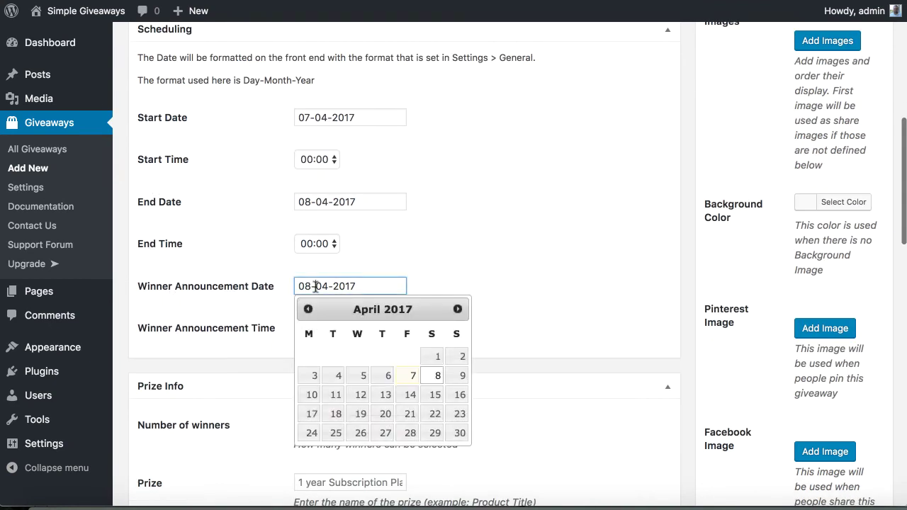
click(327, 202)
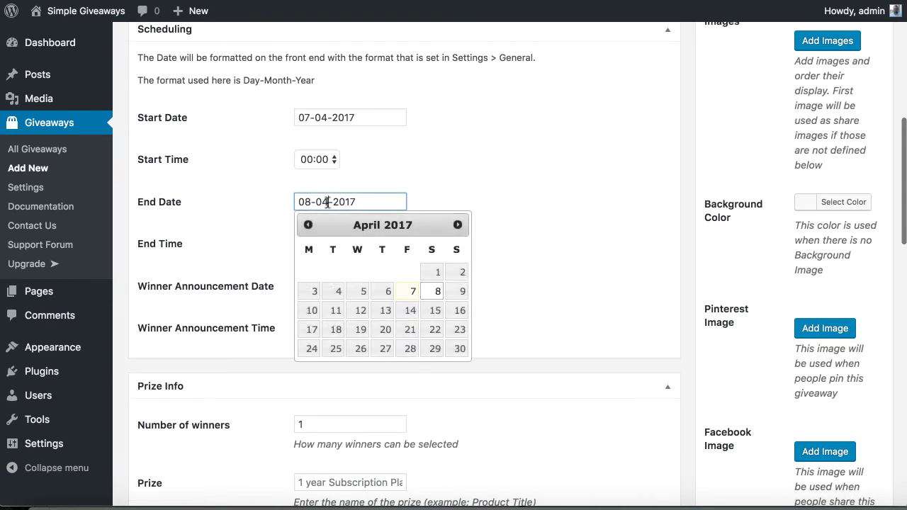
click(187, 296)
click(234, 269)
scroll(232, 270, down, 5)
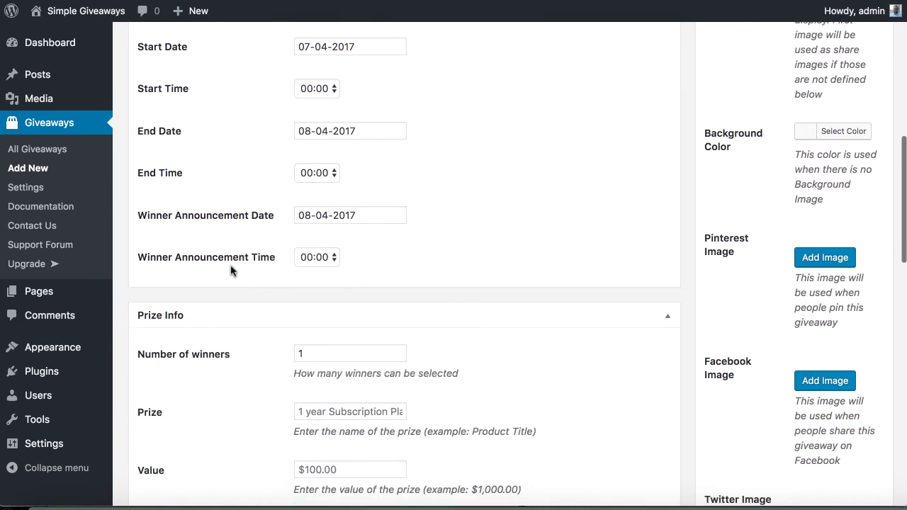
Keep one winner and enter the prize 'Bundle of Books' with value $250.00.
double_click(300, 267)
scroll(304, 321, down, 2)
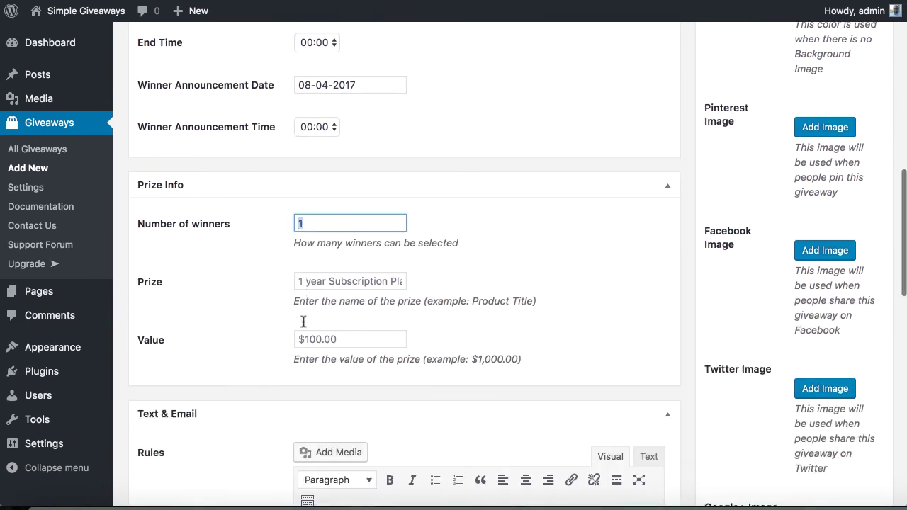
click(323, 244)
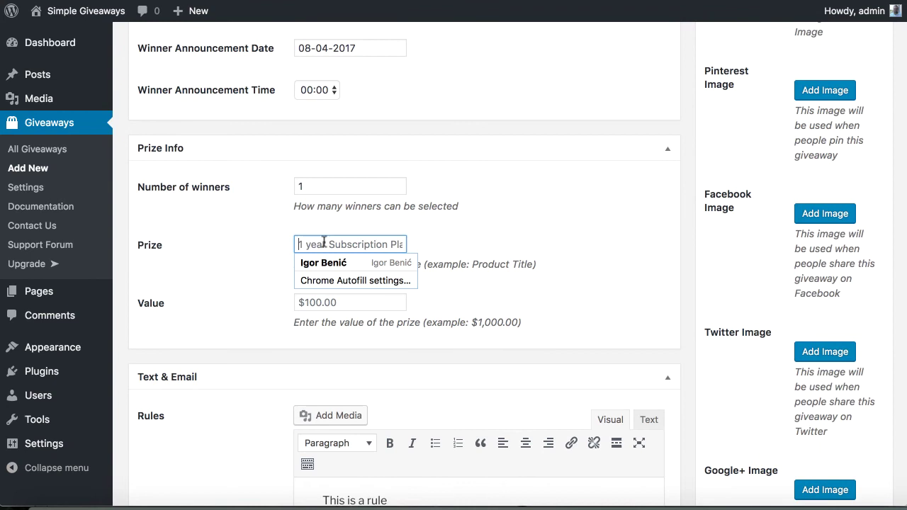
text(d)
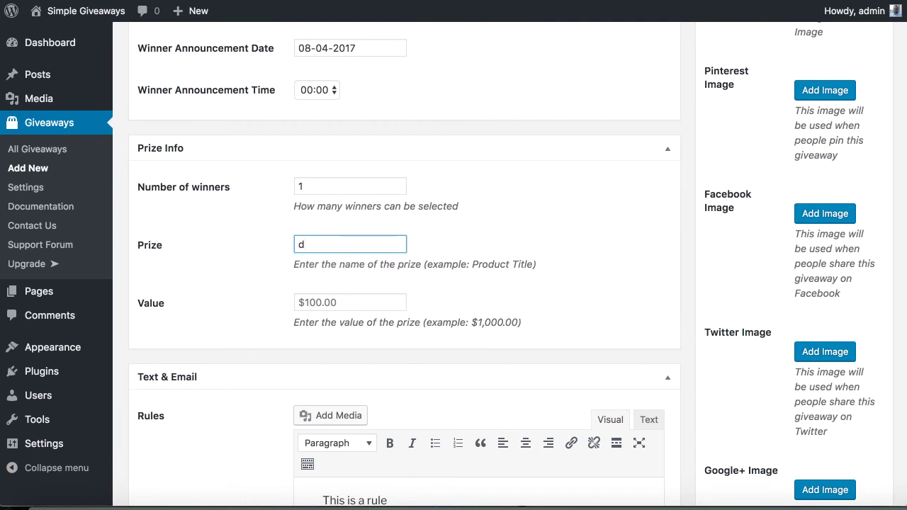
key(BackSpace)
text(Bundle)
key(Down)
key(Return)
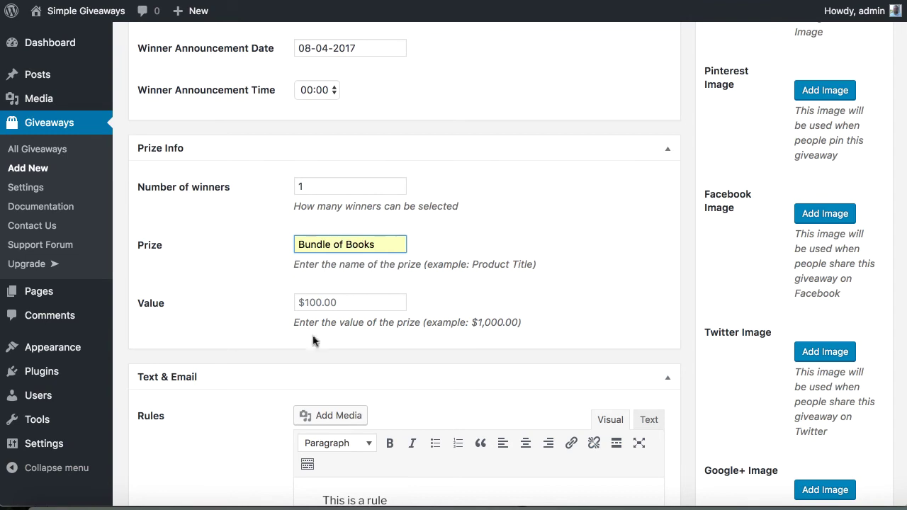
click(326, 302)
text($)
key(Down)
key(Return)
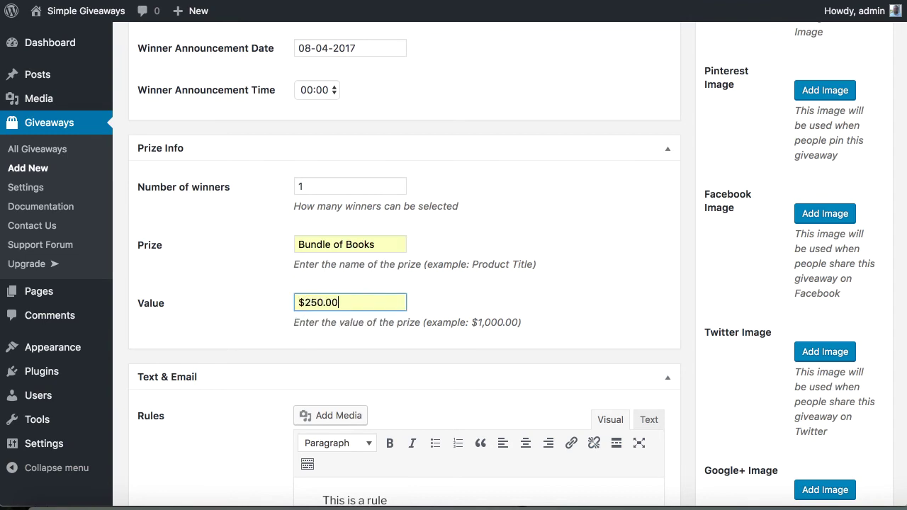
Replace the sample rules text with 'The Giveaway rules.'.
scroll(308, 339, down, 3)
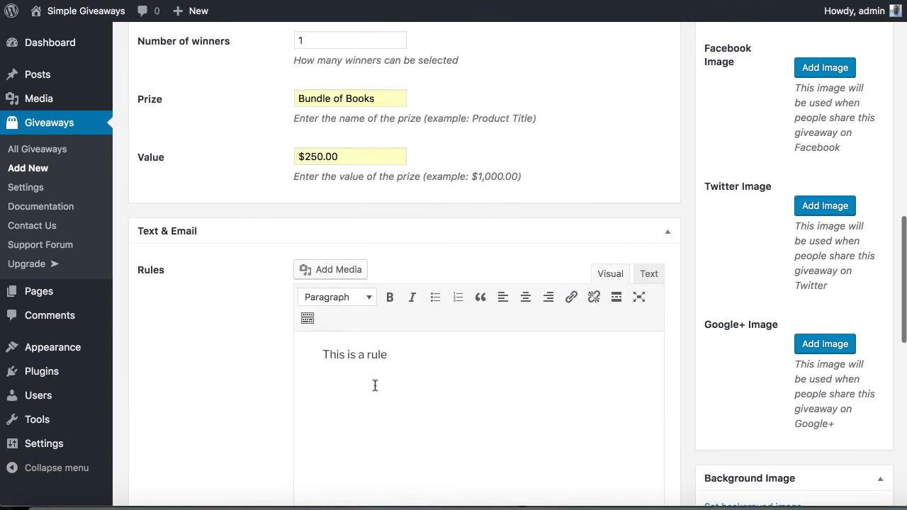
triple_click(386, 355)
text(The )
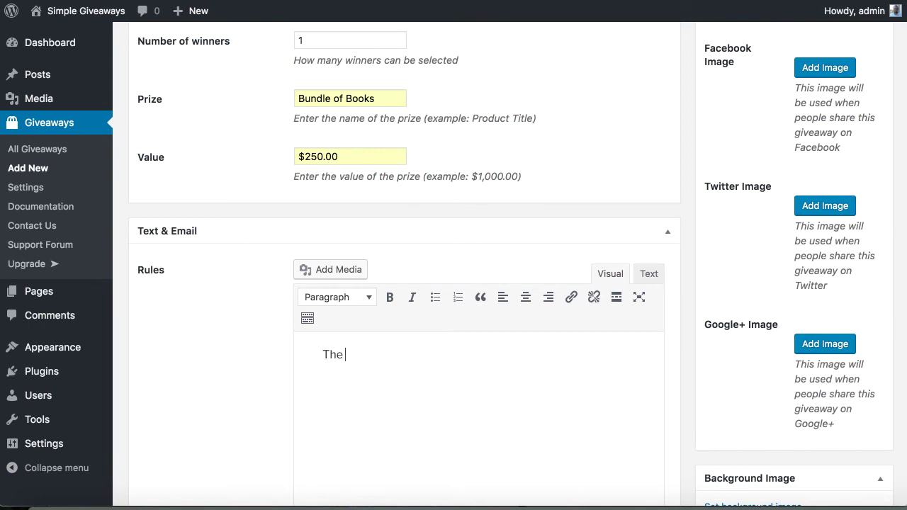
text(Giveaway rules)
scroll(404, 284, down, 2)
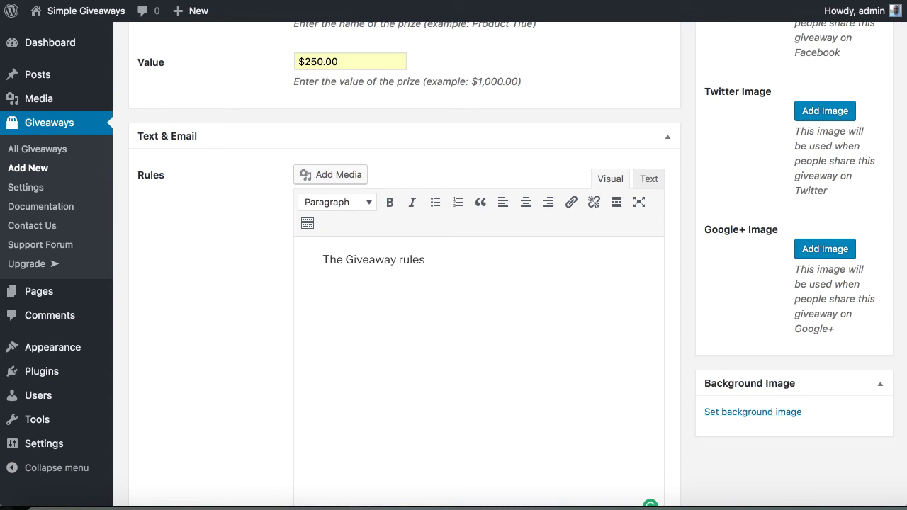
text(.)
Insert a Read More break, then add 'The rules behind the button.' below it.
key(Return)
click(616, 203)
key(Return)
scroll(390, 333, down, 3)
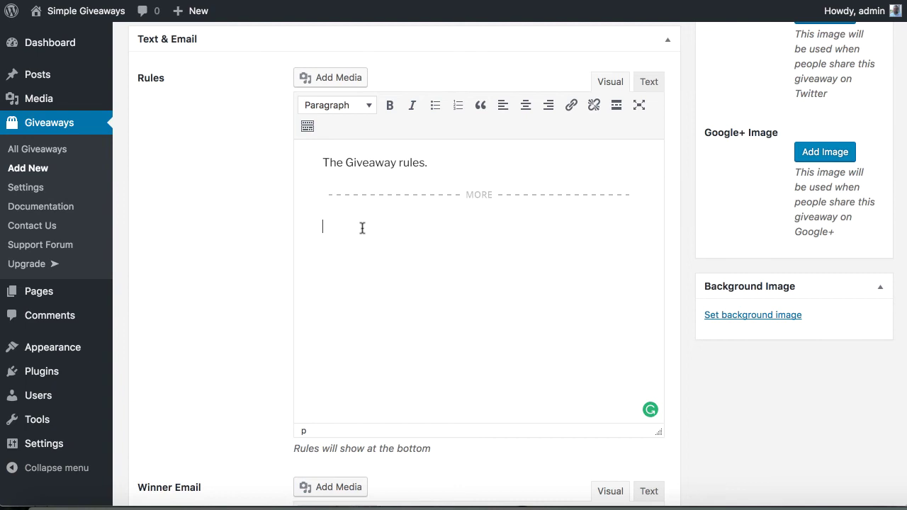
text(The rules behi)
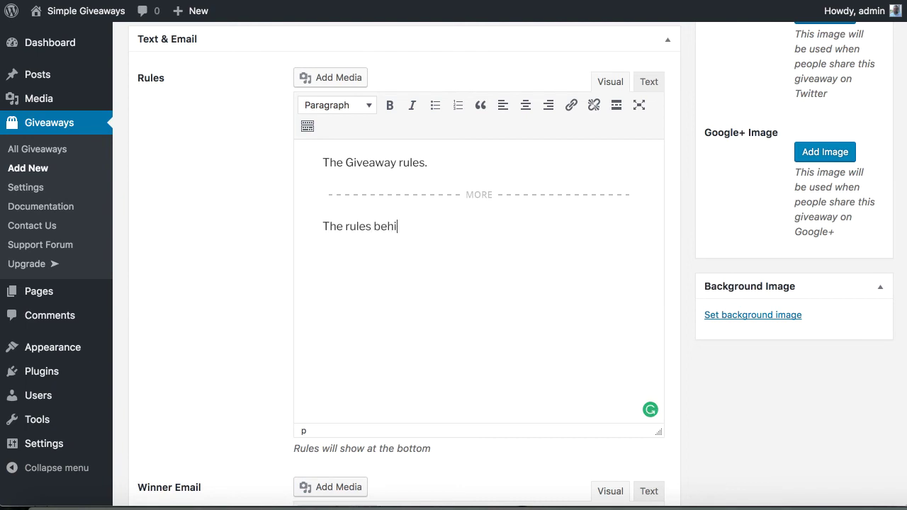
text(nd the button.)
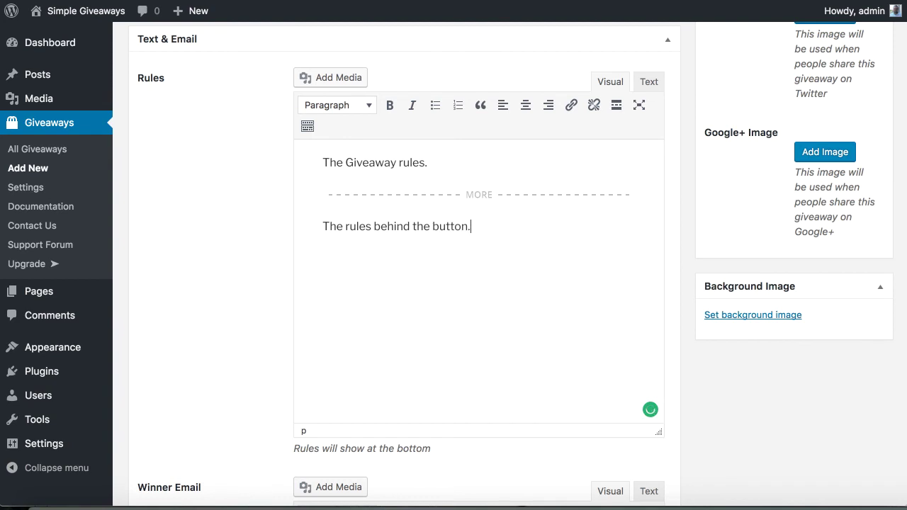
Start a new winner-email paragraph reading 'To get the {{TITLE}}, you must follow…'.
scroll(287, 174, down, 5)
scroll(390, 328, down, 3)
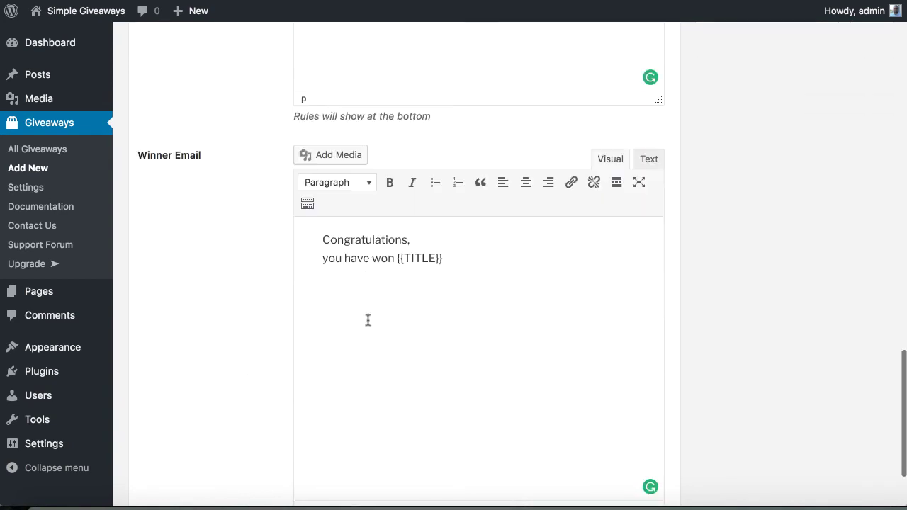
click(477, 174)
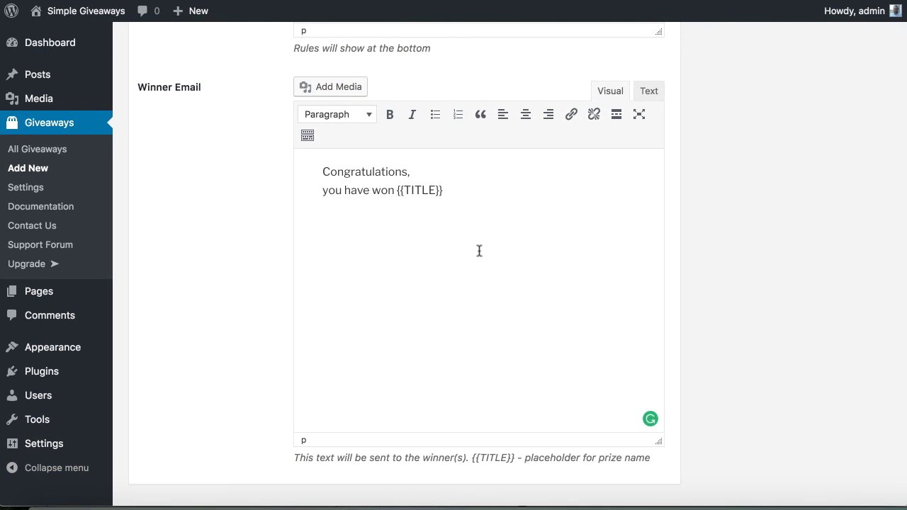
key(Return)
text(To get the )
text({{}})
text(TITLE)
key(Right)
key(Right)
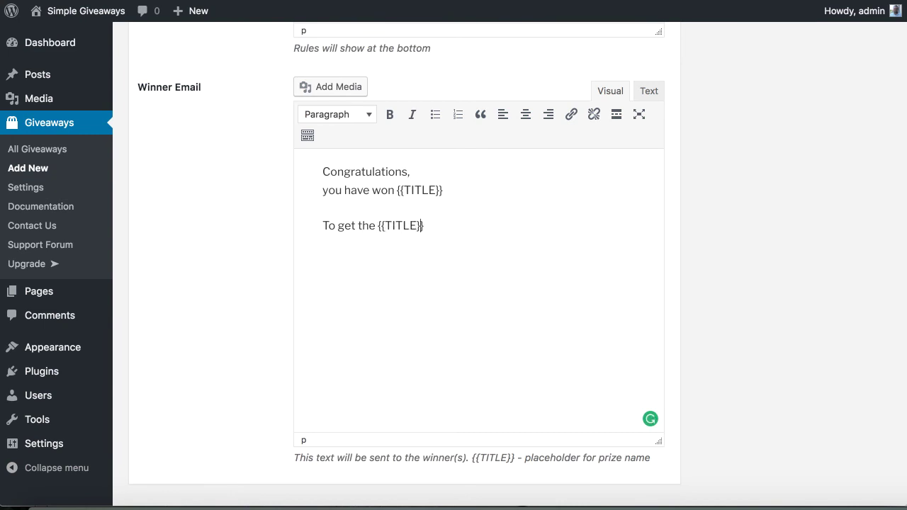
text(, you must follow this link with th)
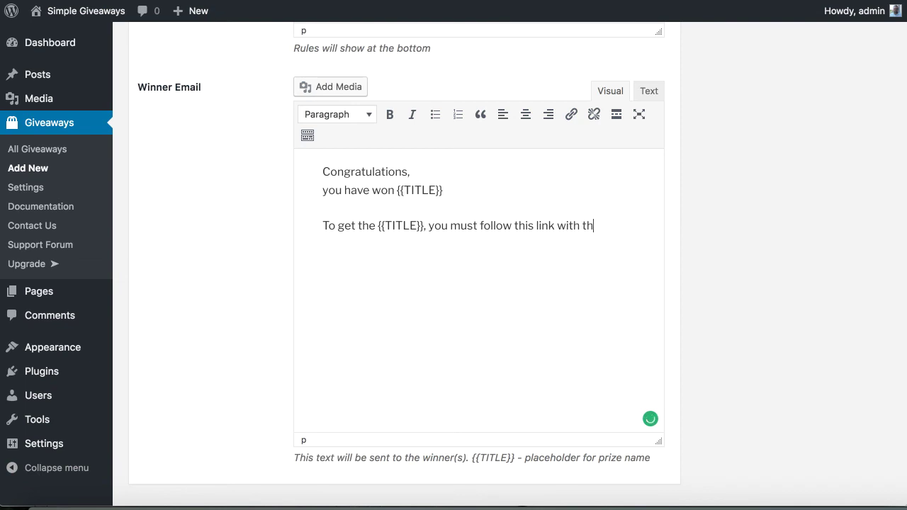
text(pon code: link.com/coupon_code=2)
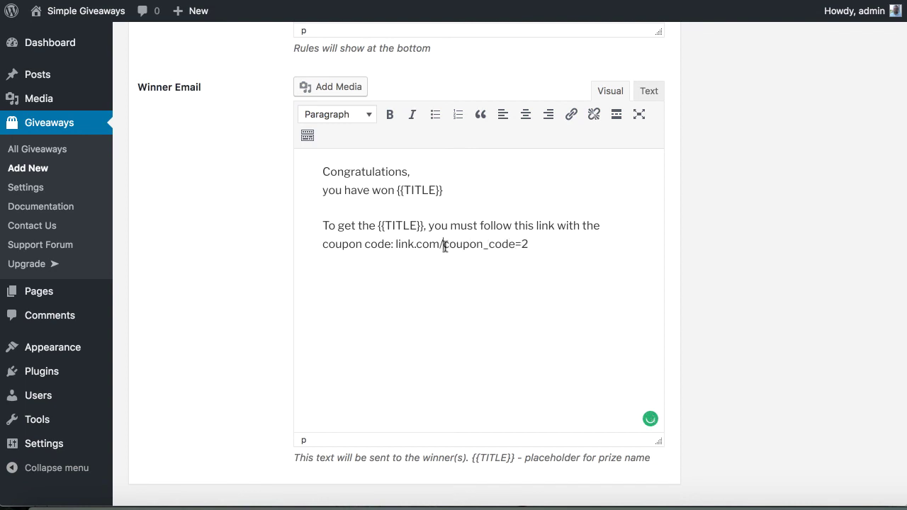
click(444, 244)
text(?)
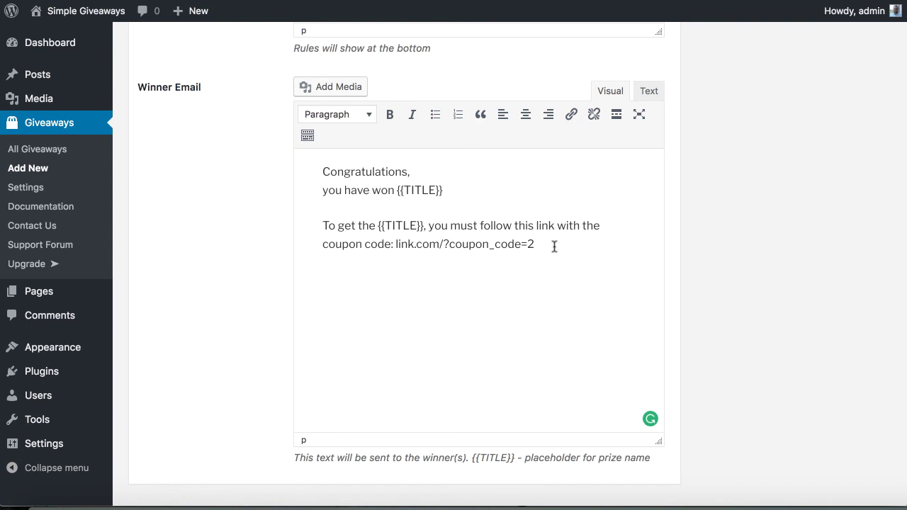
Set the green pixel graphic from the media library as the giveaway logo.
scroll(404, 262, up, 15)
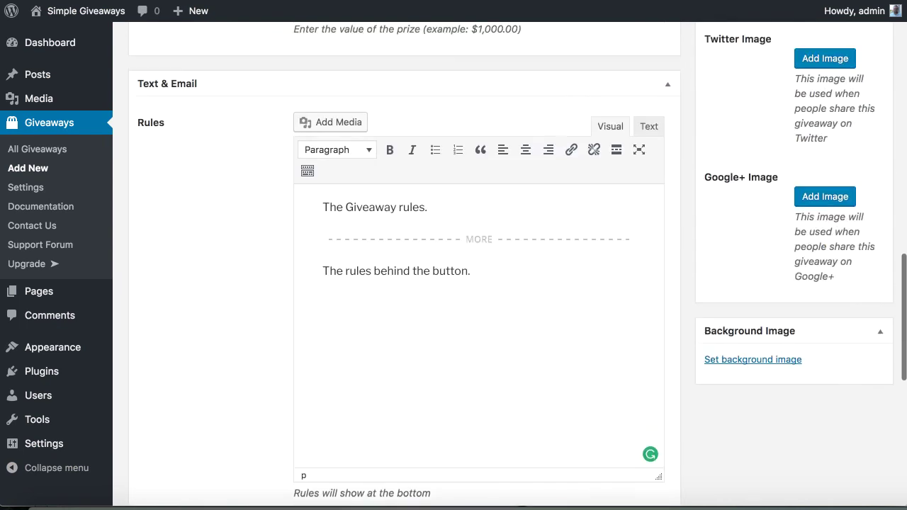
scroll(403, 262, up, 4)
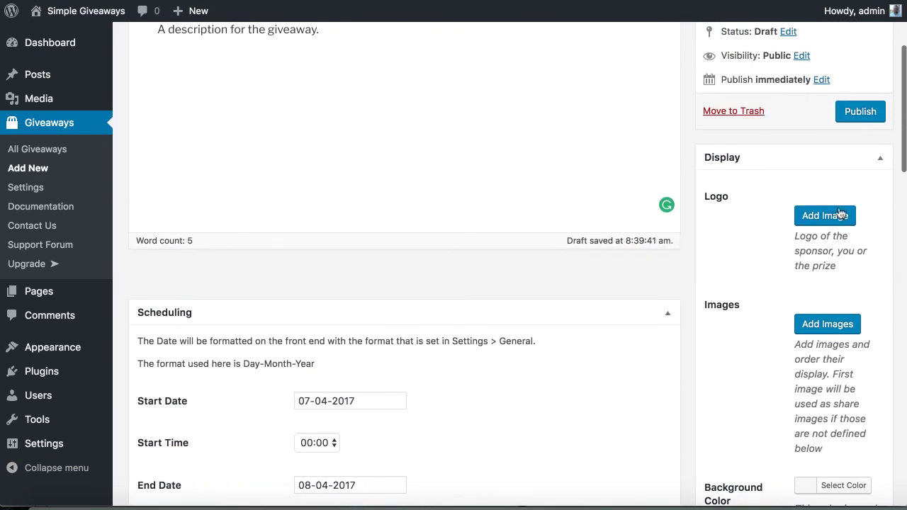
click(829, 214)
click(190, 145)
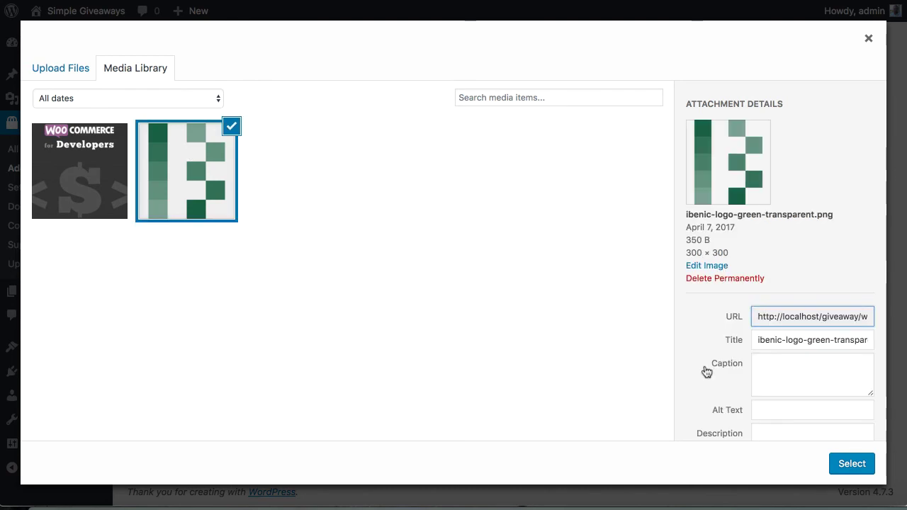
click(851, 463)
Add the WooCommerce for Developers cover (title_page.jpg) to the giveaway images.
click(827, 319)
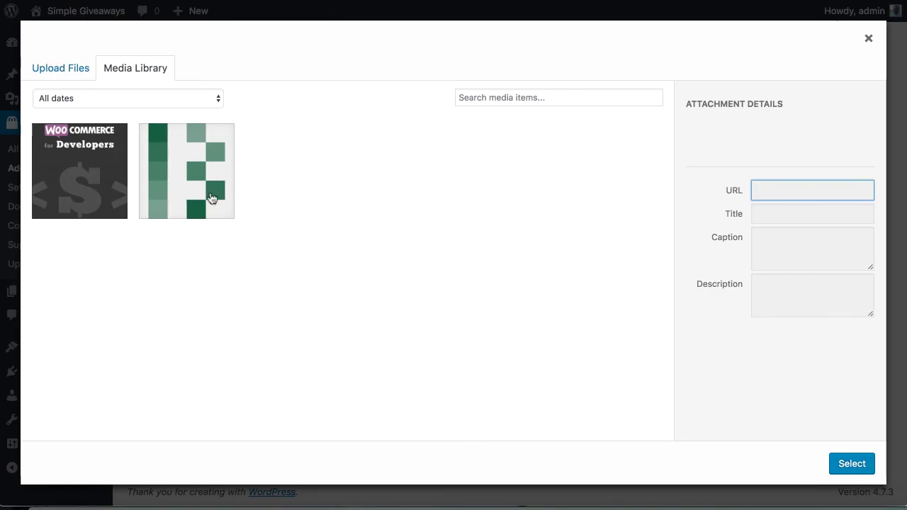
click(115, 170)
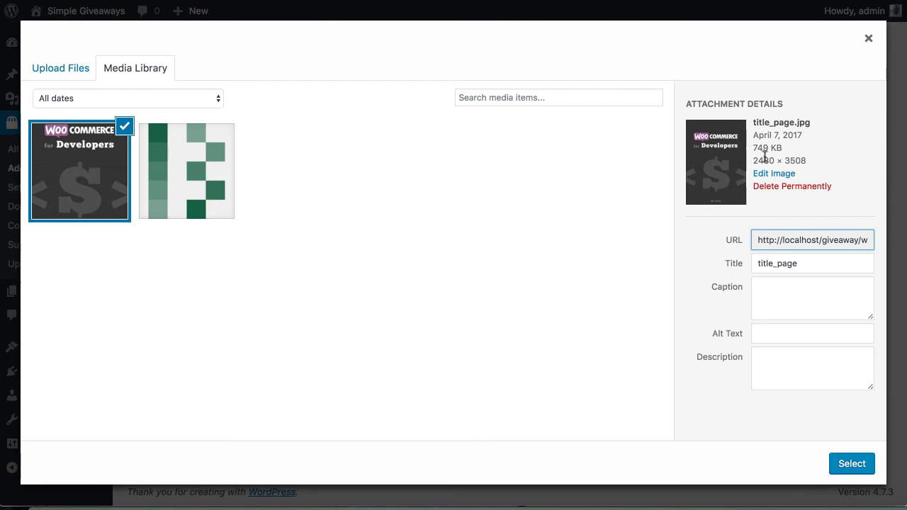
click(846, 464)
scroll(815, 366, down, 5)
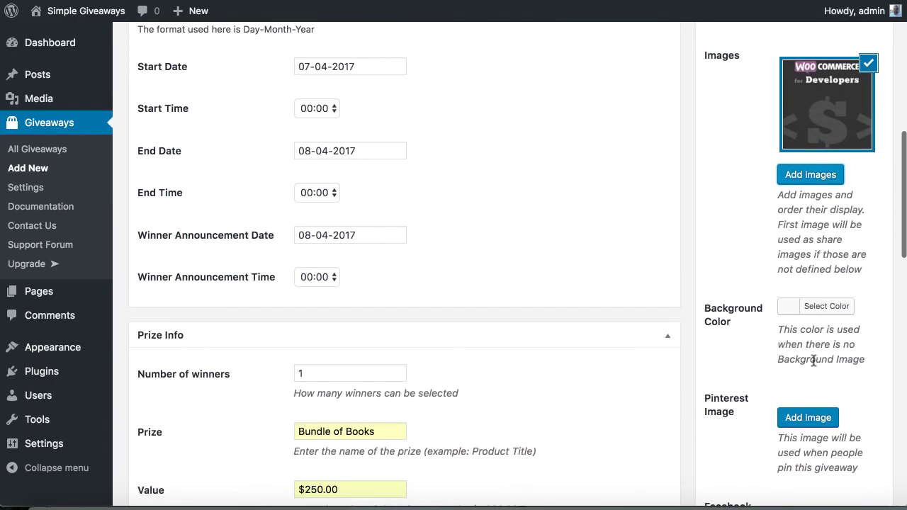
Reopen the giveaway image library and close it without changes.
click(810, 174)
click(856, 46)
scroll(751, 237, down, 3)
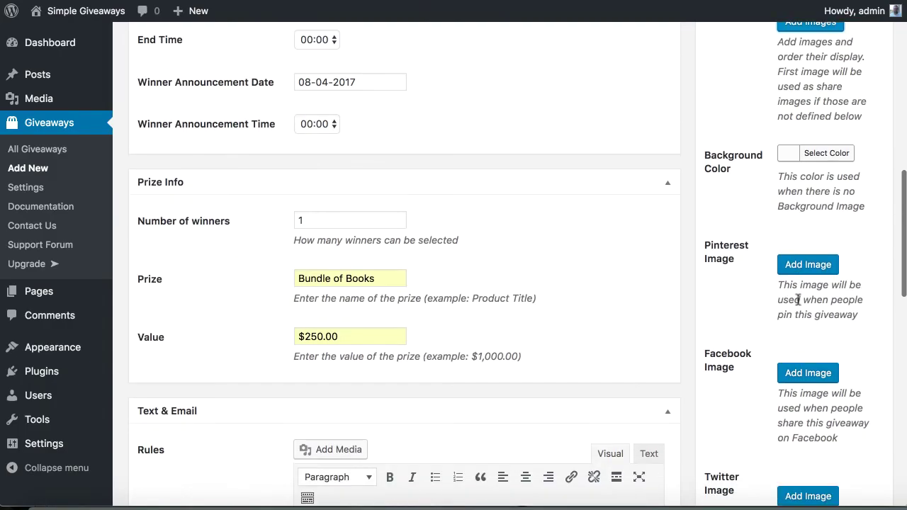
Pick light grey #e0e0e0 as the background colour and review the settings.
click(799, 155)
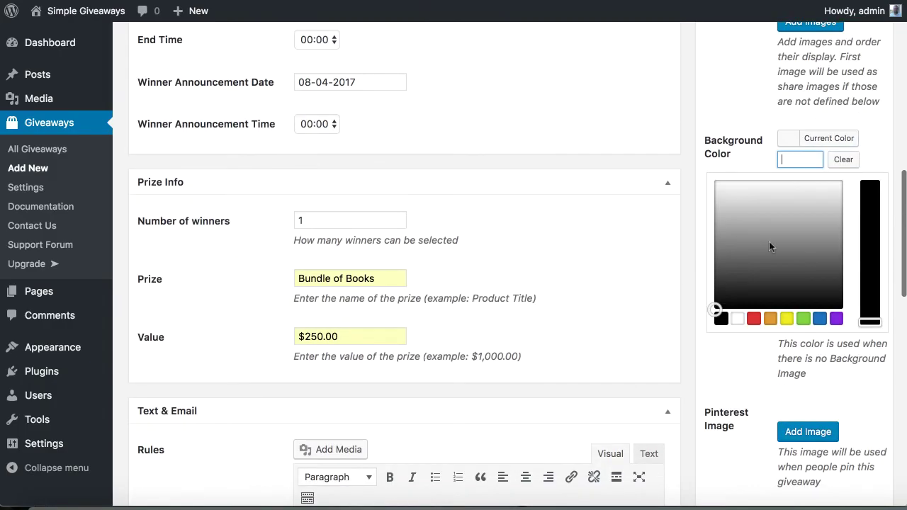
drag(746, 269, 707, 196)
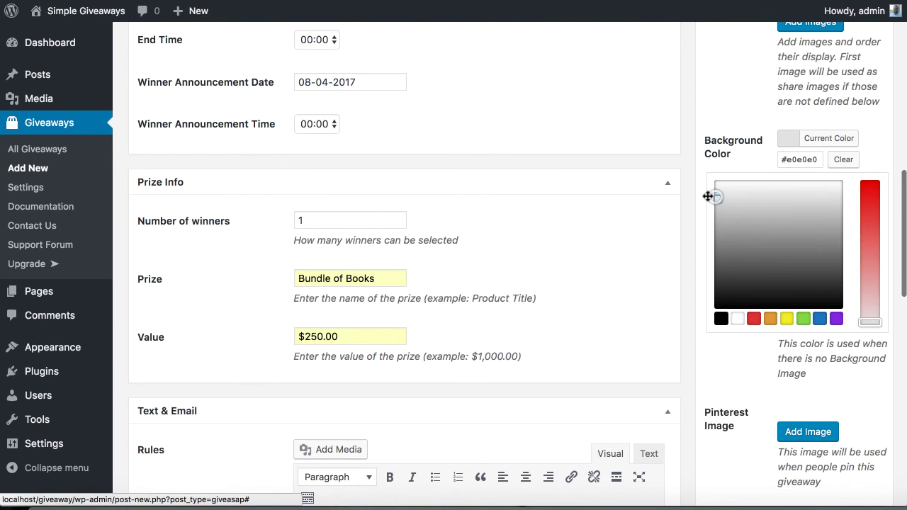
click(718, 97)
scroll(737, 192, down, 2)
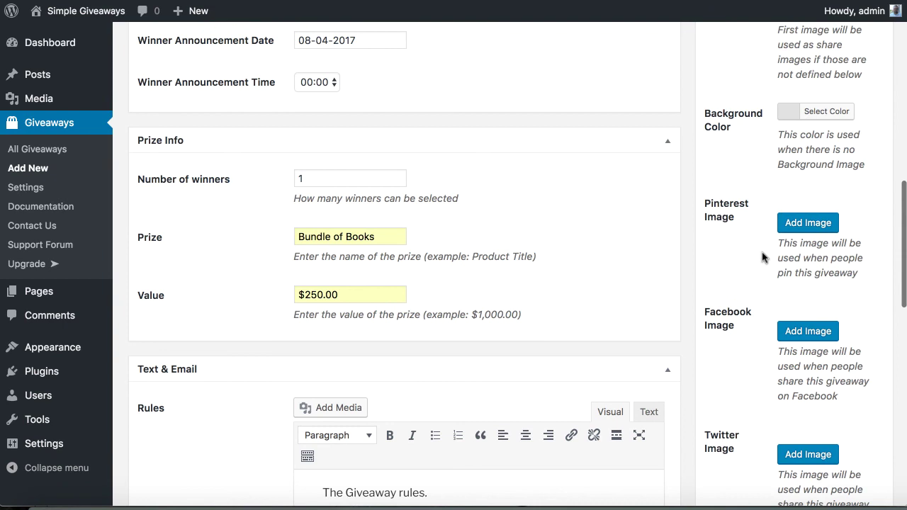
scroll(762, 257, down, 4)
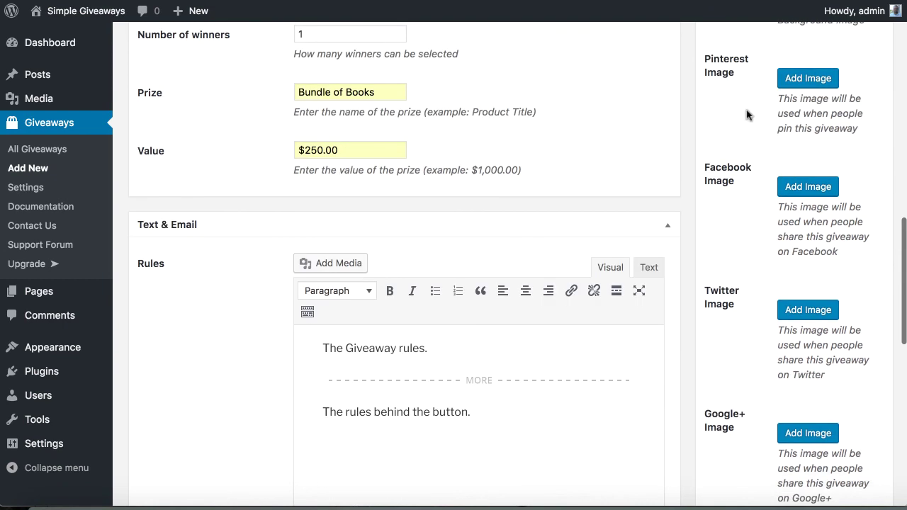
scroll(746, 113, up, 2)
scroll(733, 156, down, 6)
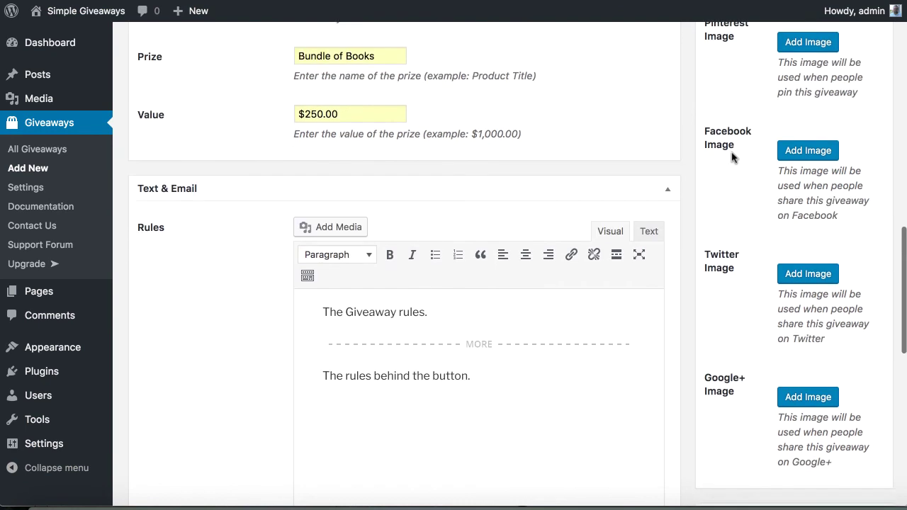
scroll(733, 155, down, 4)
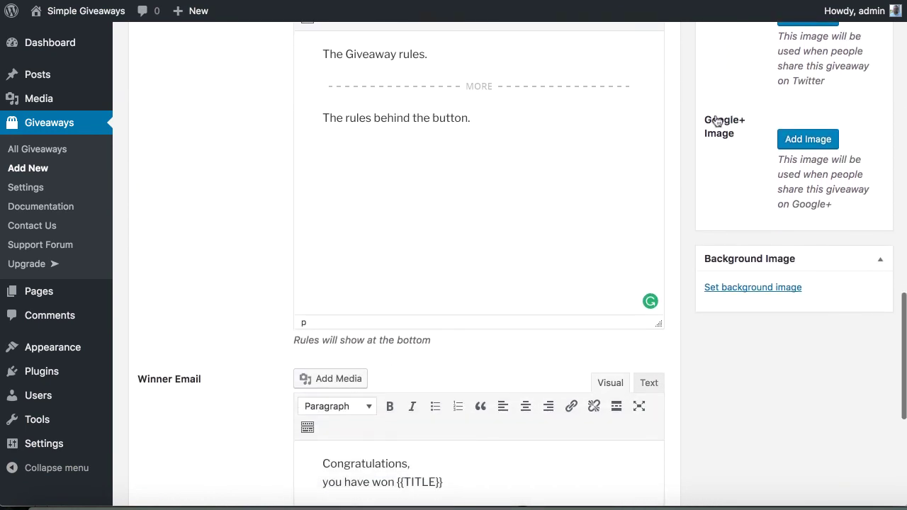
scroll(719, 308, up, 20)
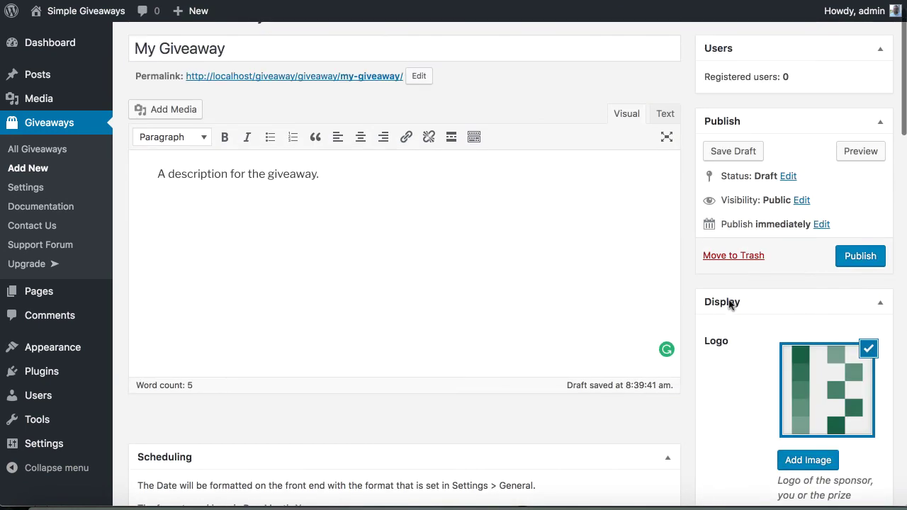
Publish My Giveaway and view its live page with countdown, one winner and $250.00.
click(853, 256)
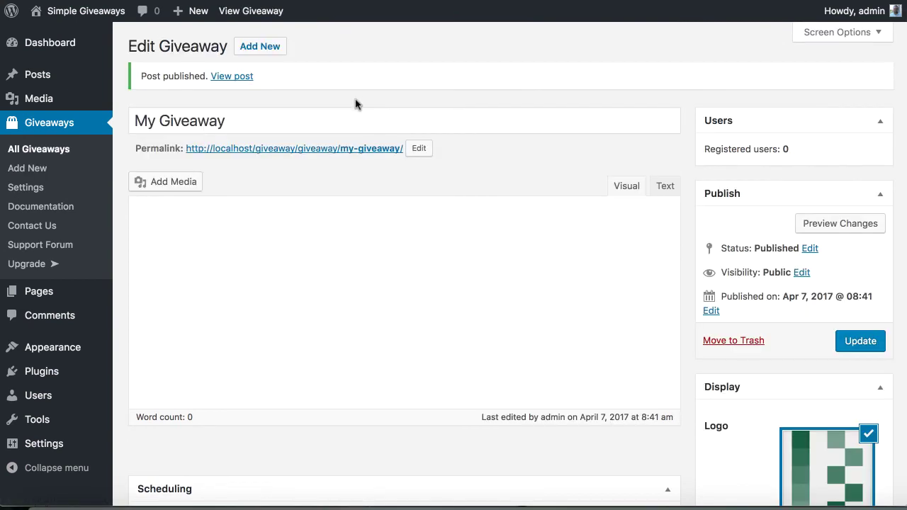
click(325, 149)
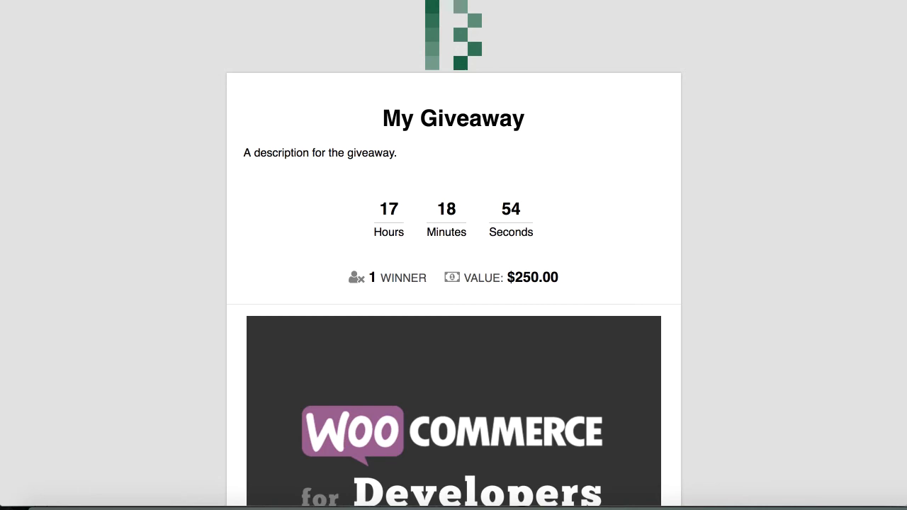
scroll(440, 166, down, 2)
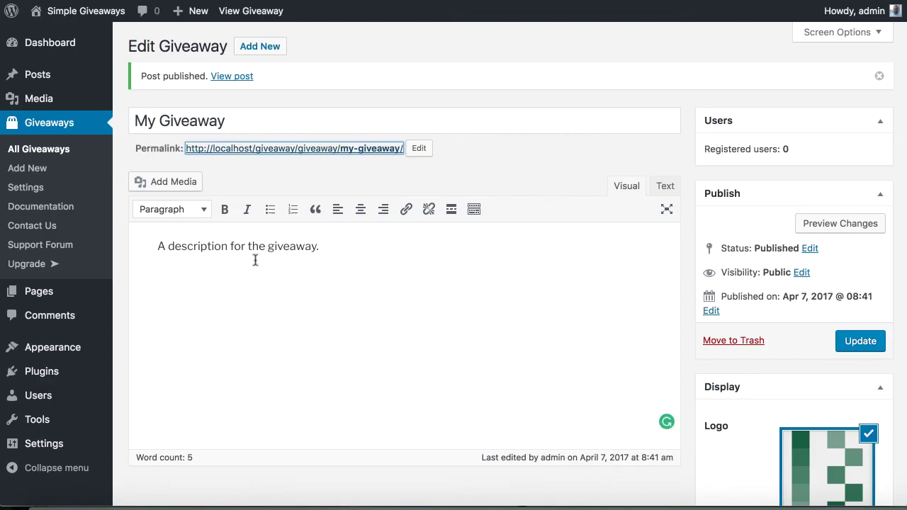
Centre-align the description line, update the giveaway, and reload the live page.
triple_click(252, 254)
click(360, 209)
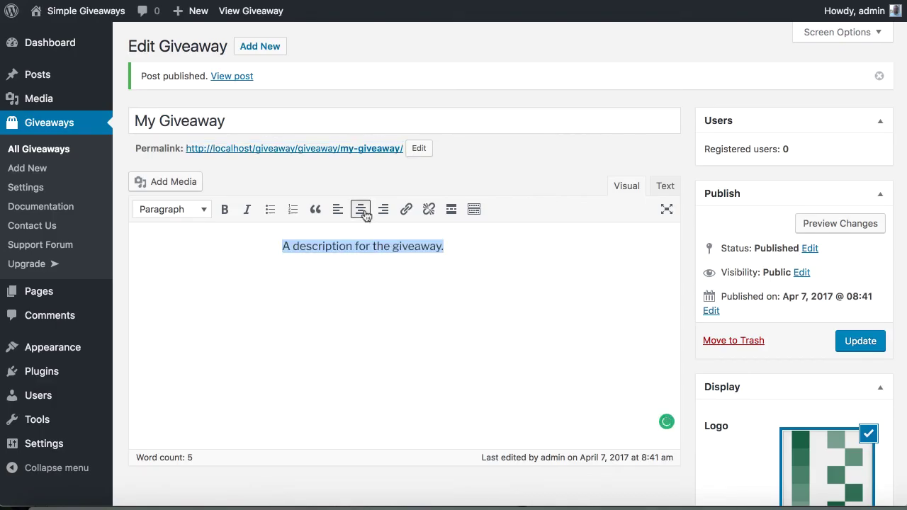
click(865, 339)
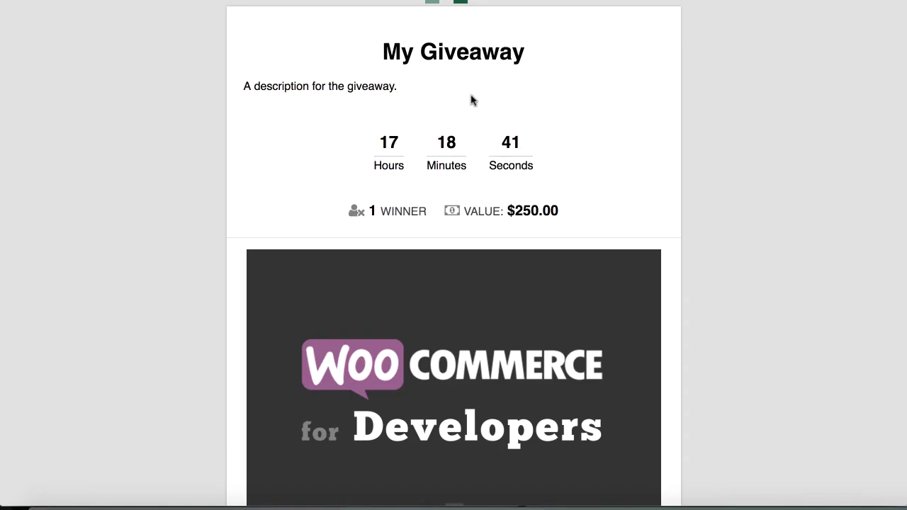
key(super+r)
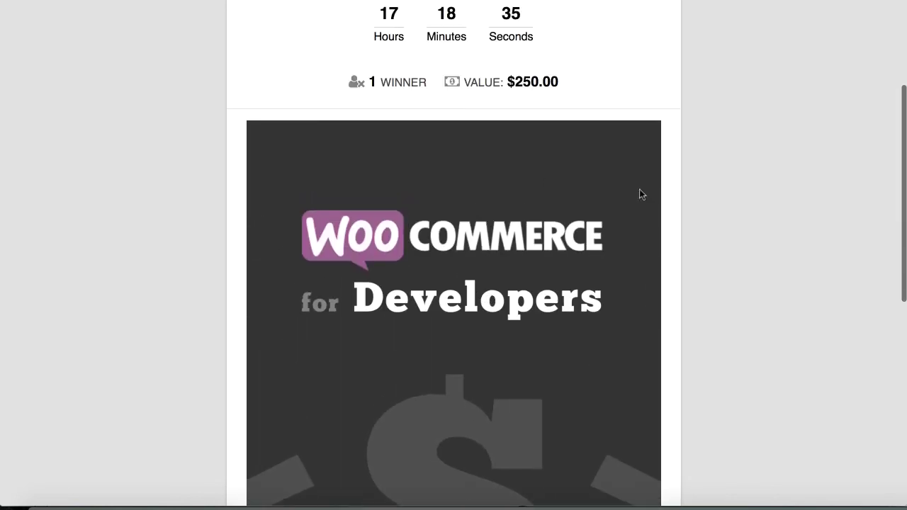
scroll(586, 191, down, 6)
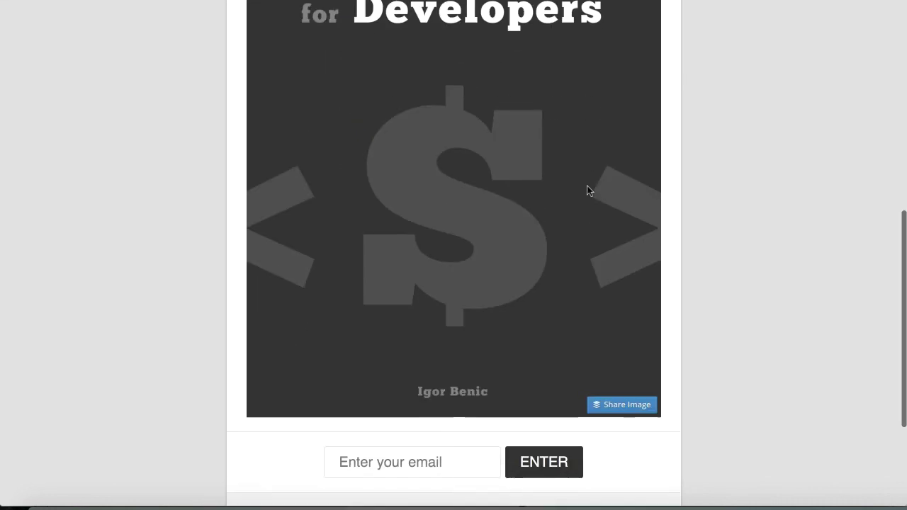
click(417, 293)
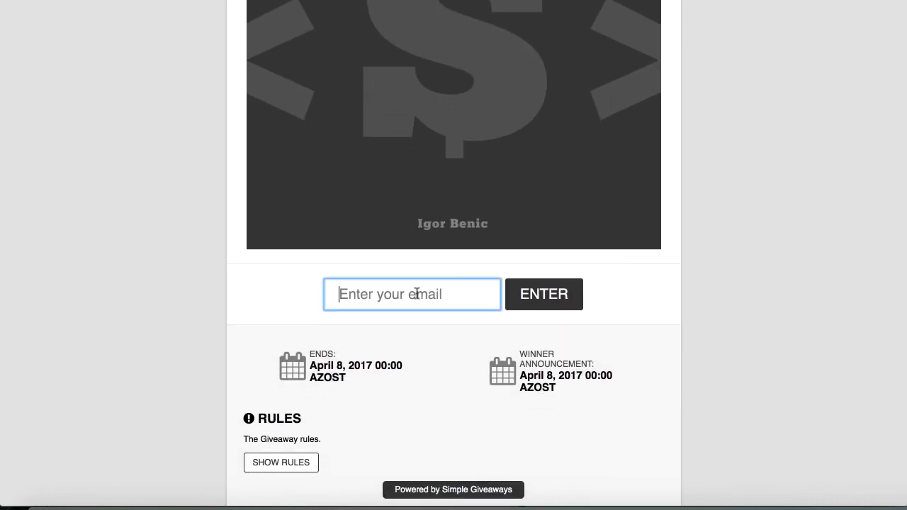
scroll(415, 289, down, 1)
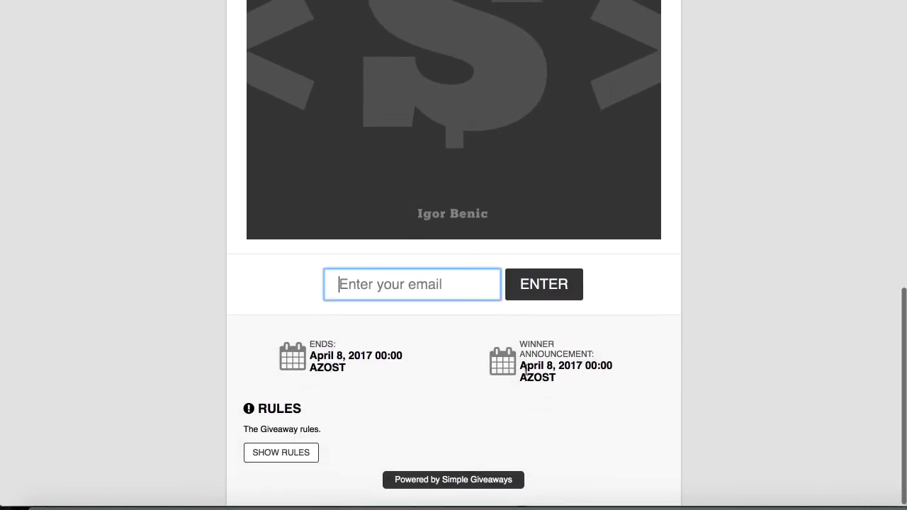
click(296, 452)
scroll(296, 446, down, 1)
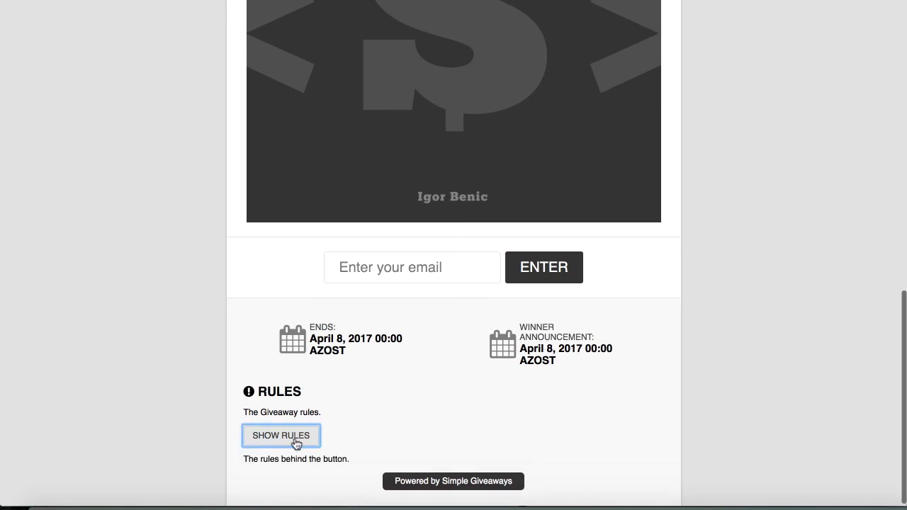
click(296, 450)
click(296, 451)
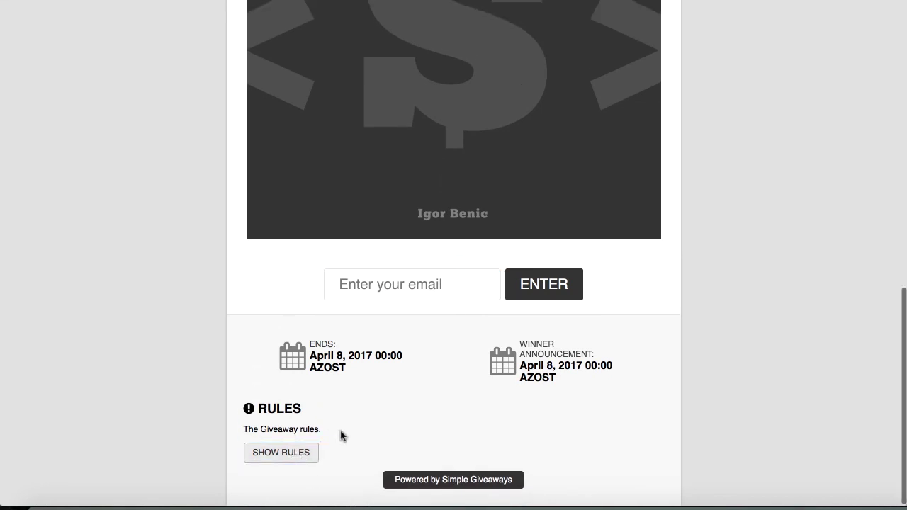
scroll(338, 430, up, 10)
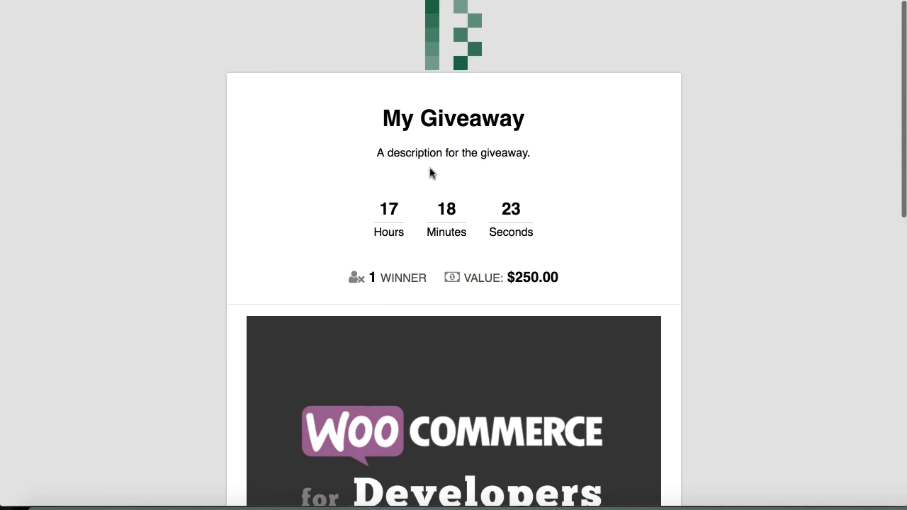